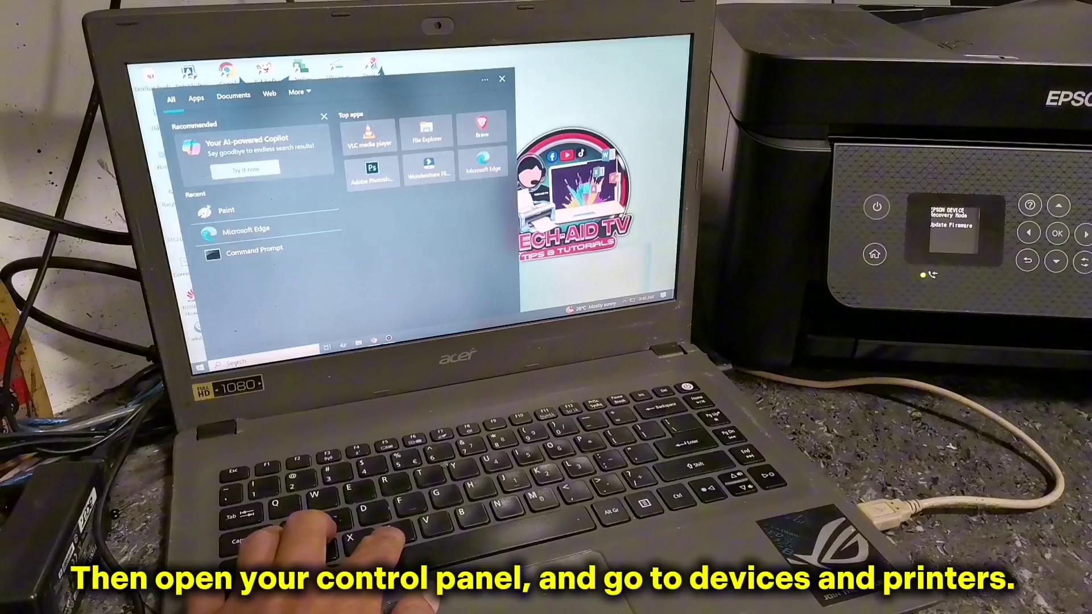
Open Devices and Printers from Control Panel and confirm USB2.0 Printer (Hi-speed) is under Unspecified.
text(c)
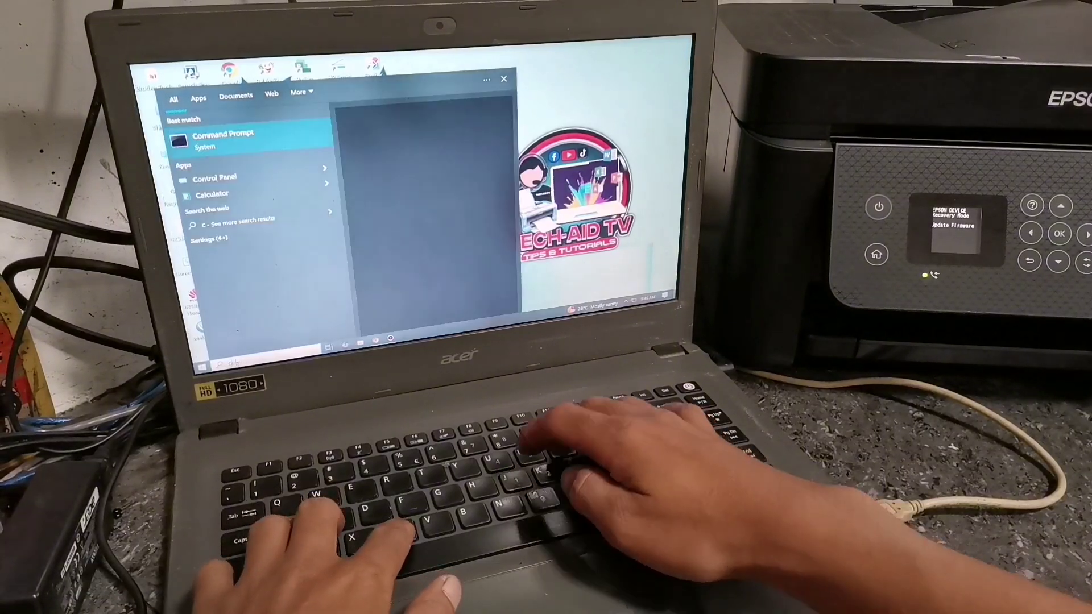
text(ontrol)
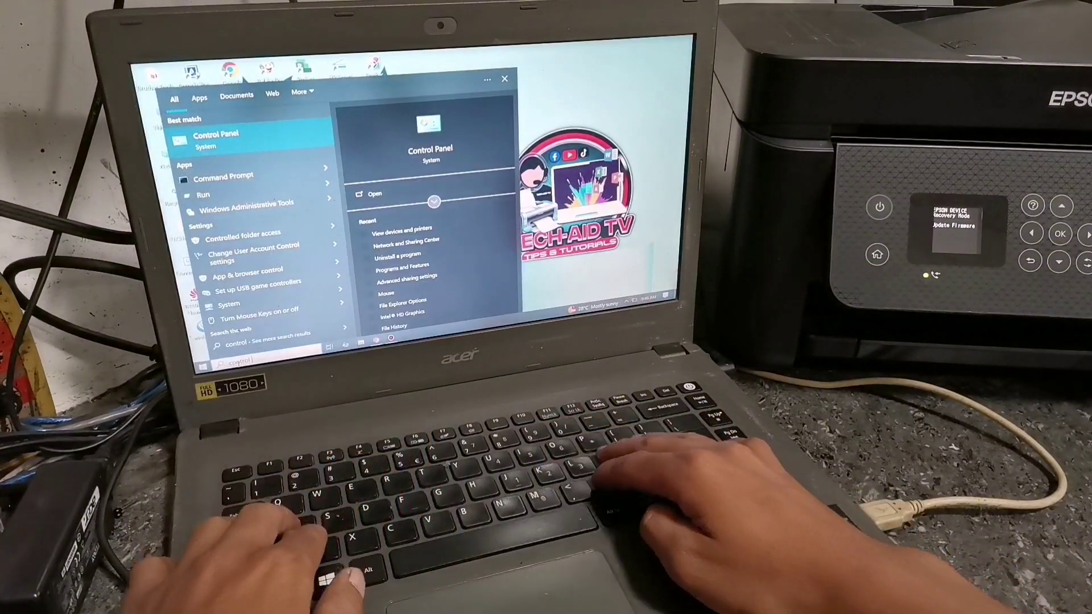
text( panel)
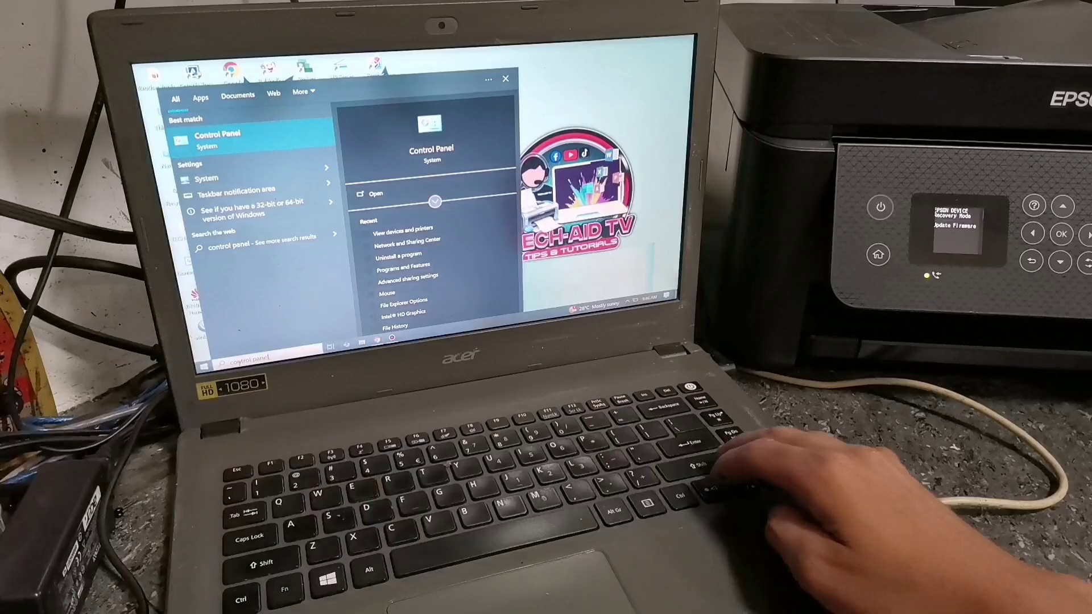
key(Return)
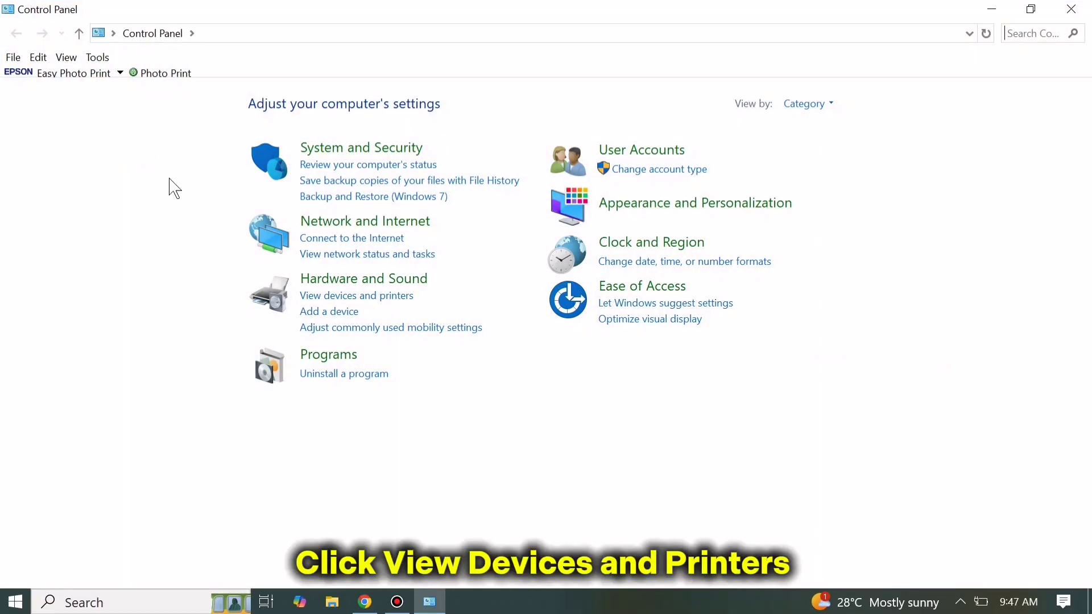
click(390, 294)
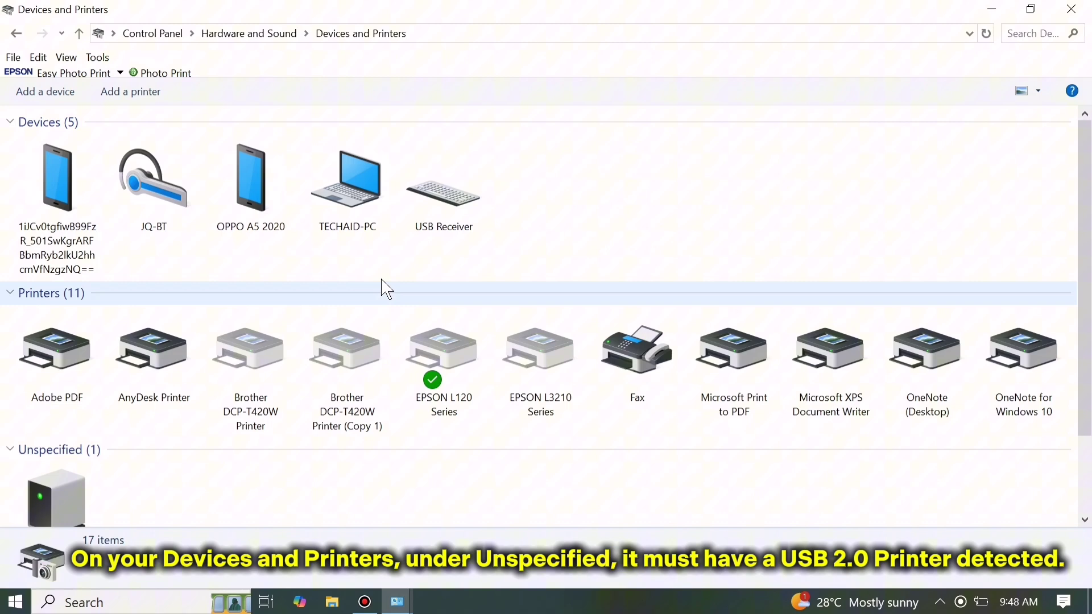
scroll(1063, 313, down, 1)
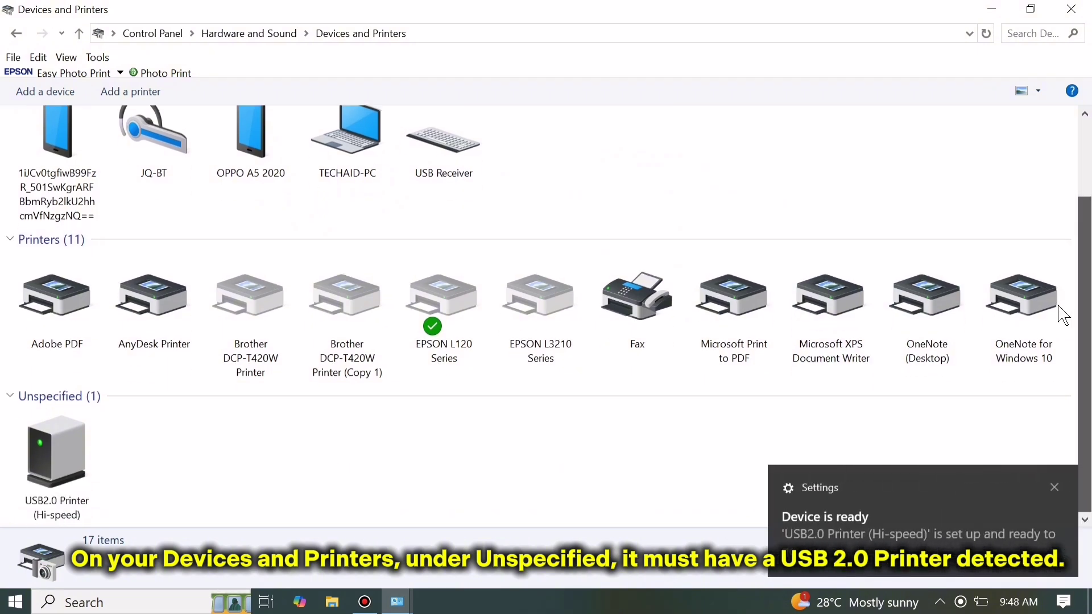
click(35, 471)
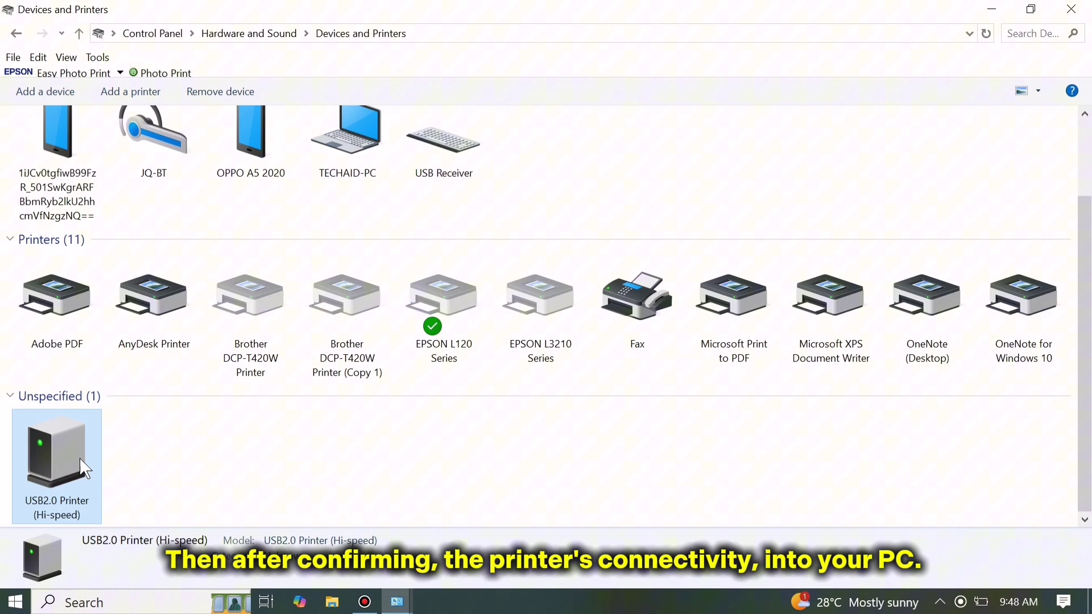
click(163, 478)
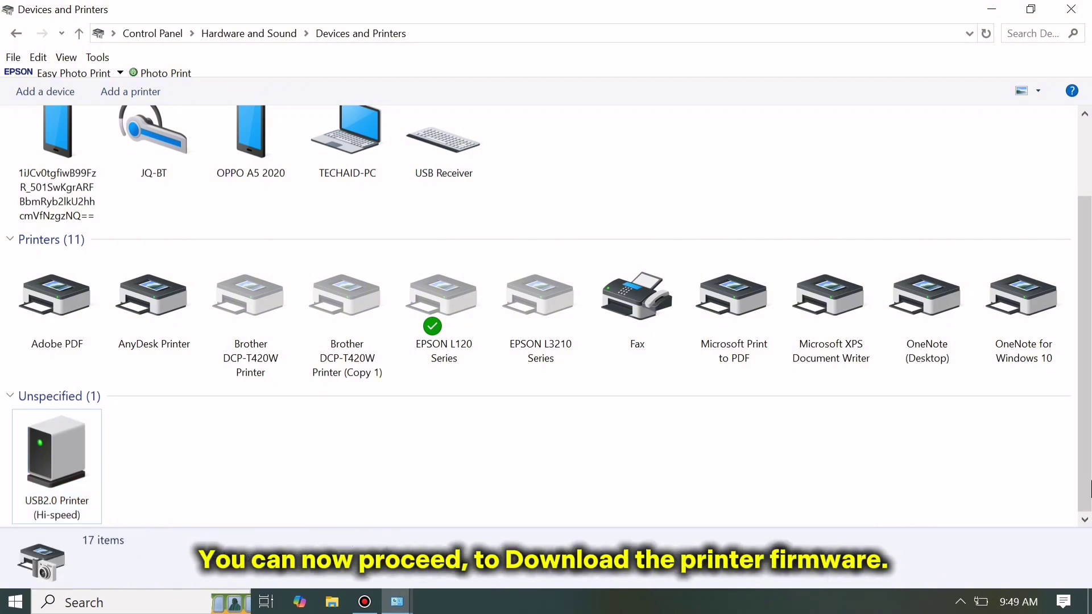
drag(1086, 406, 1085, 330)
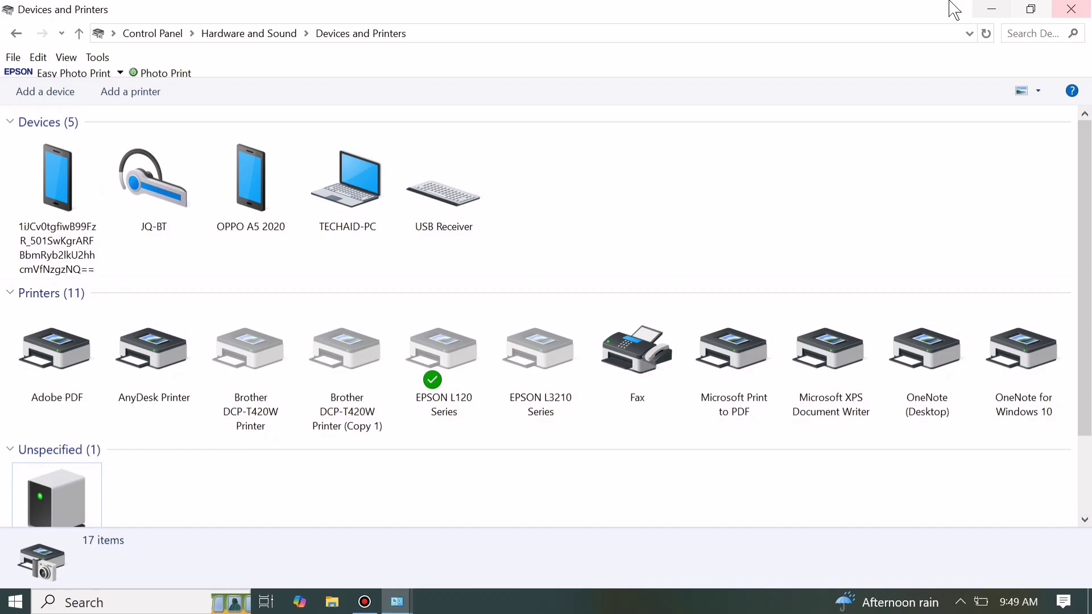
Launch Chrome, load google.com and search for 'epson l5290 driver'.
click(985, 9)
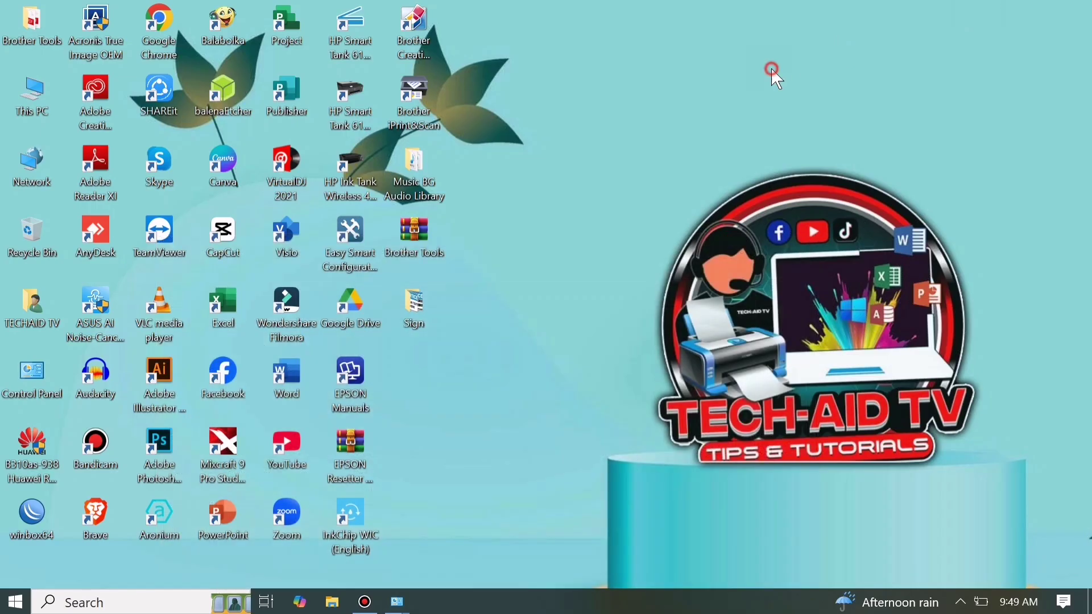
double_click(172, 38)
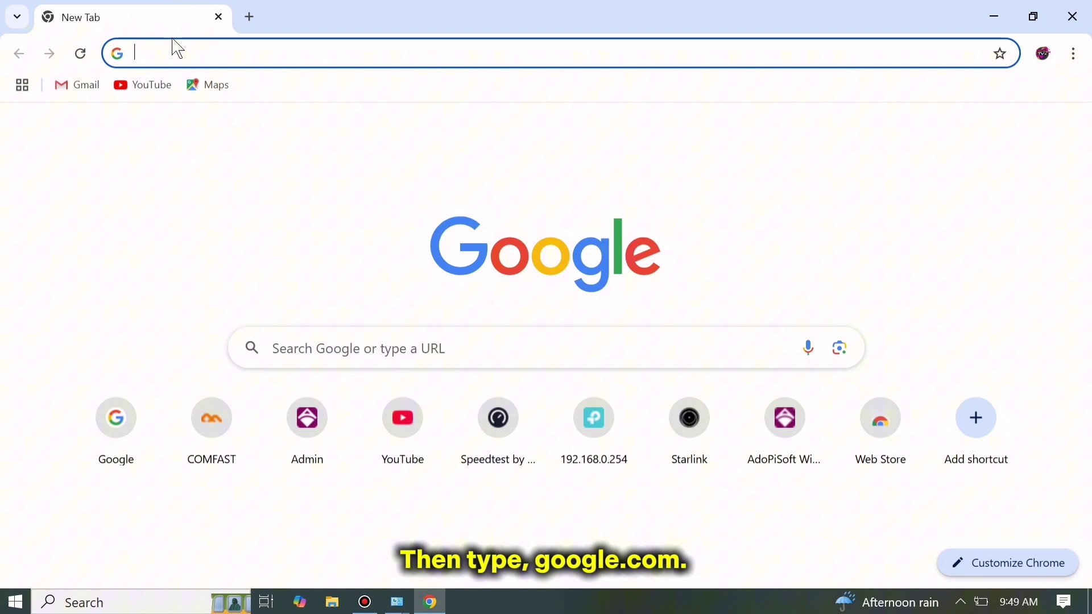
click(171, 49)
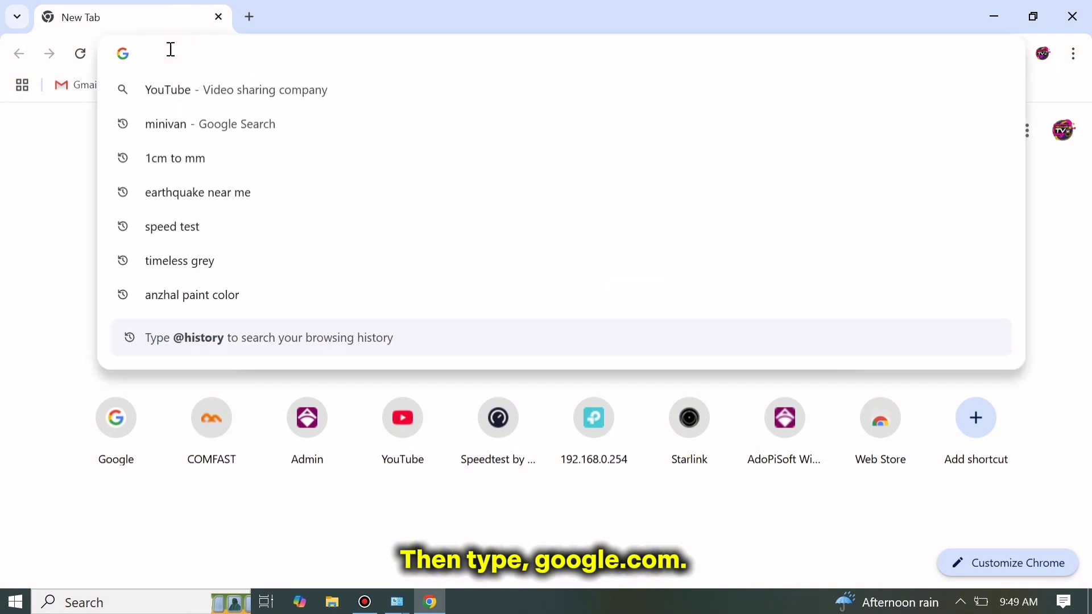
text(goog)
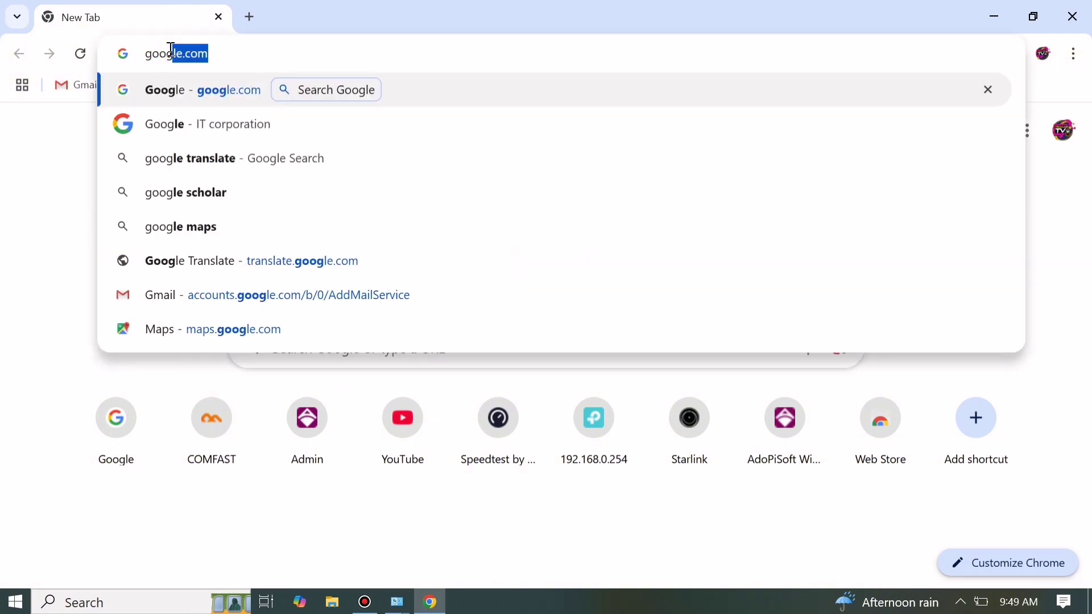
text(le.com)
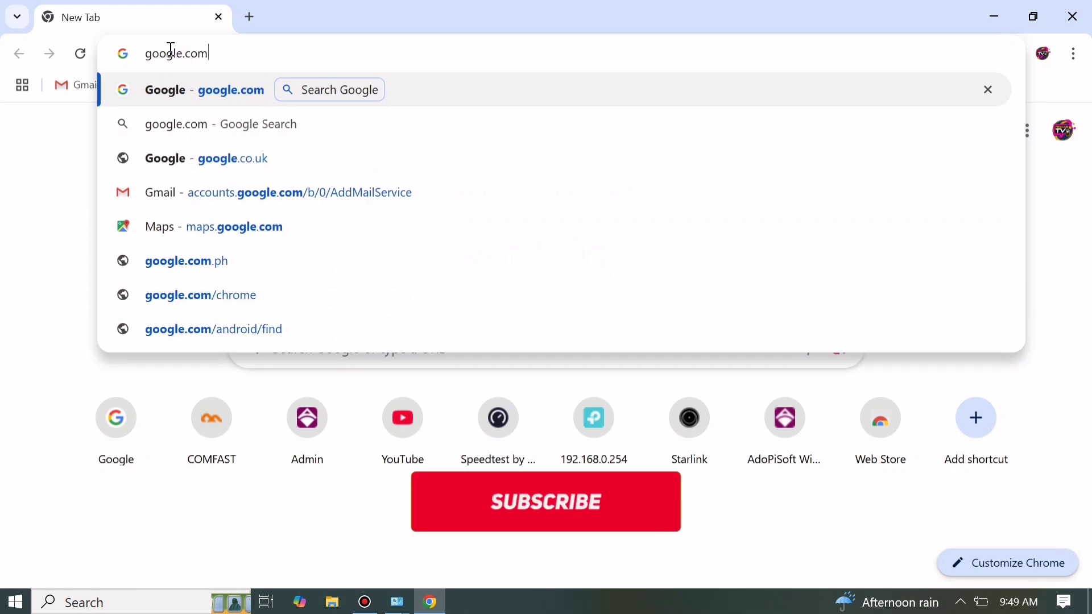
key(Return)
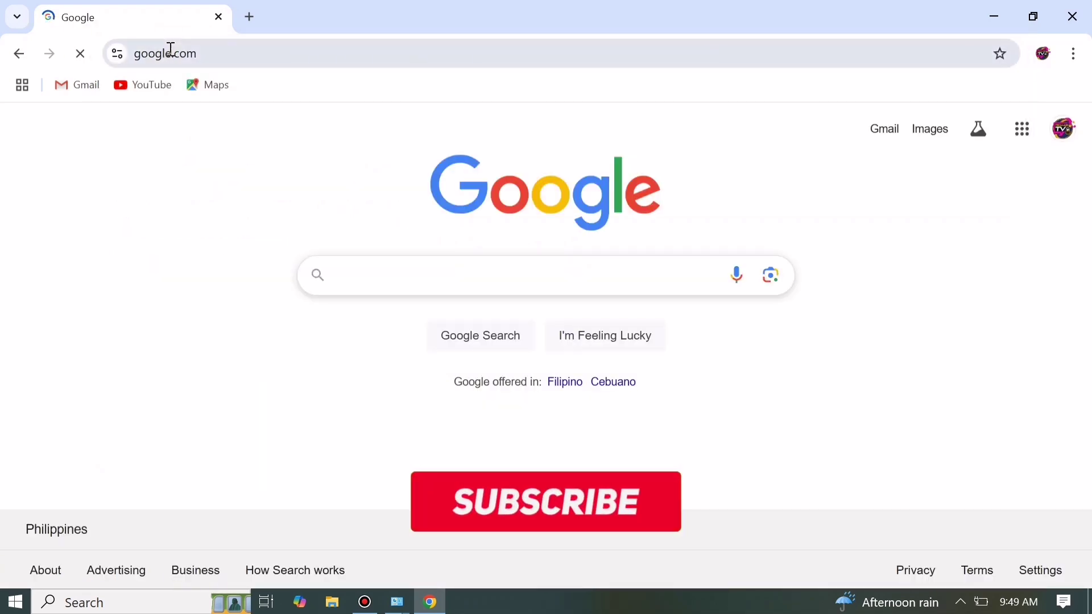
click(530, 267)
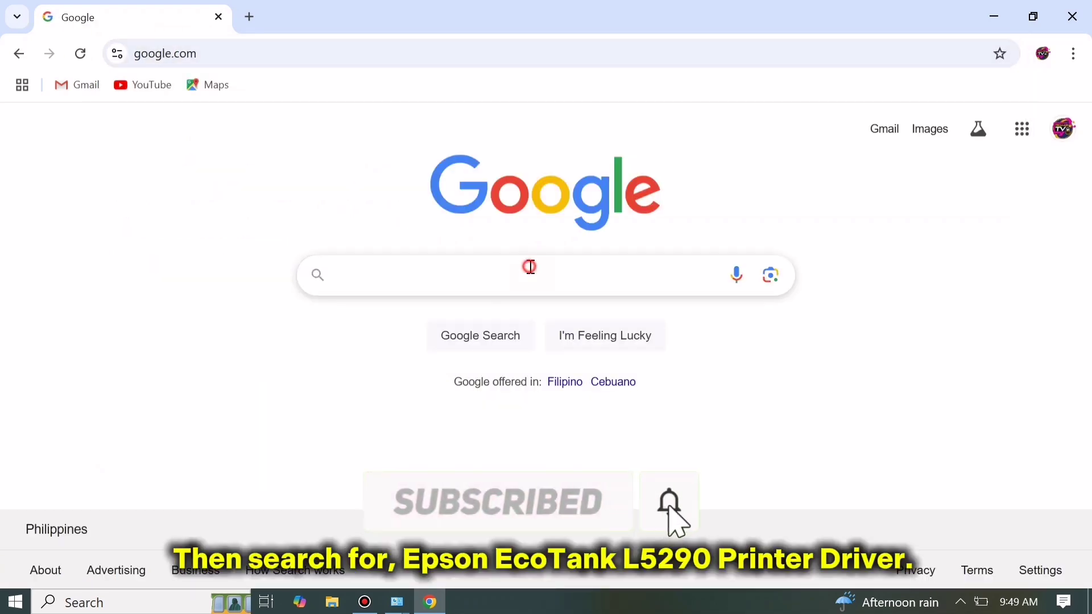
text(eps)
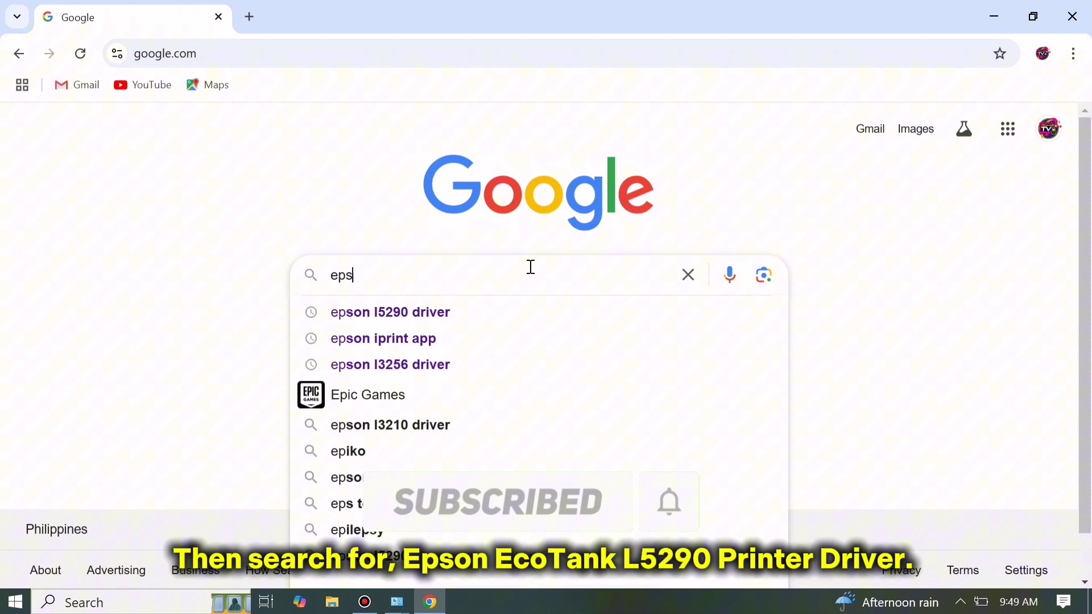
text(on)
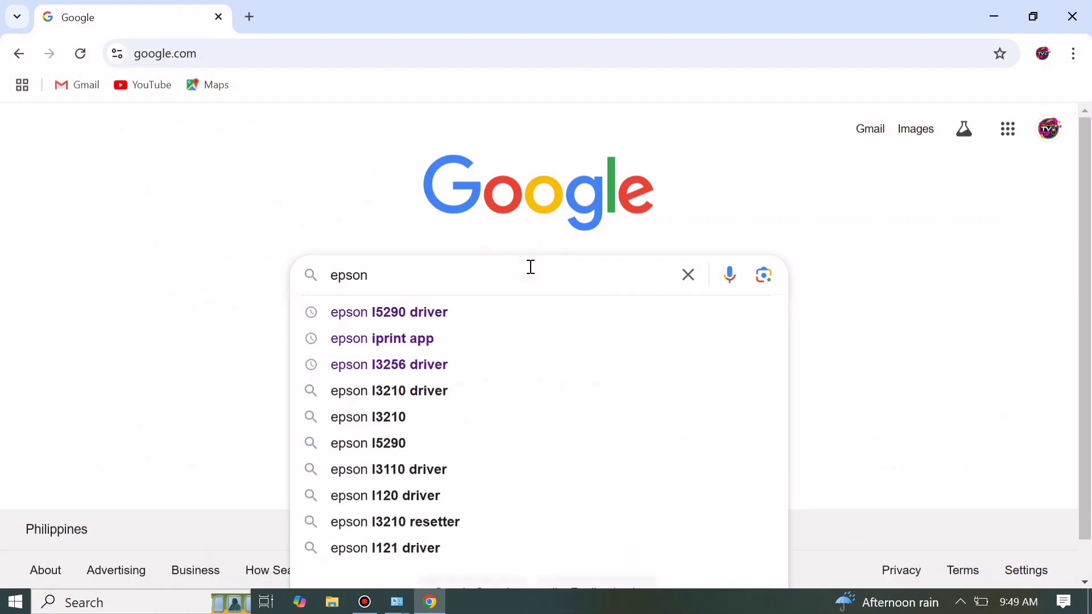
text( l52)
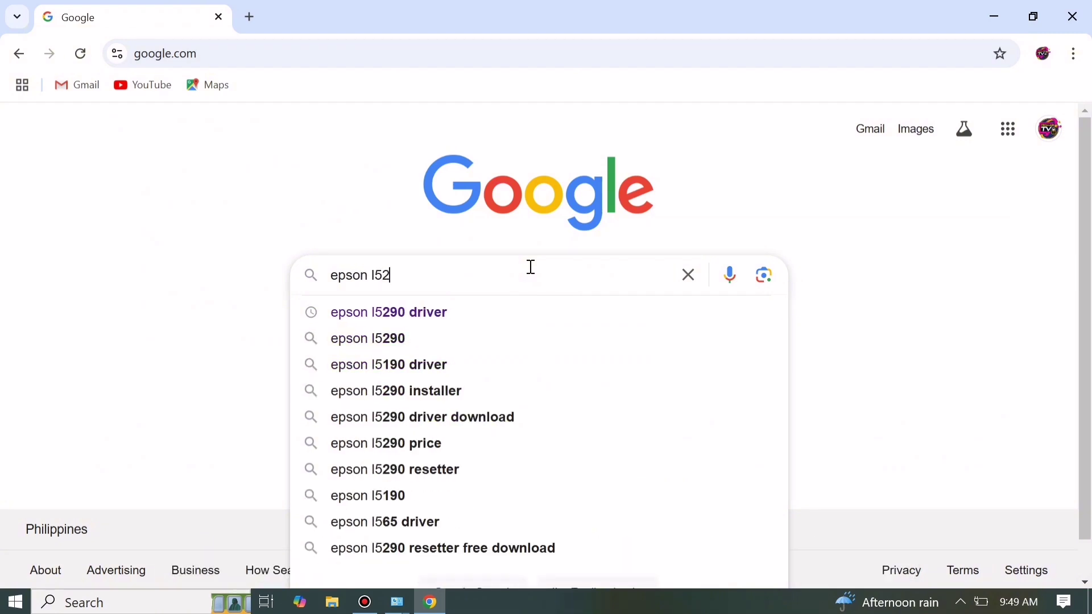
text(90 driver)
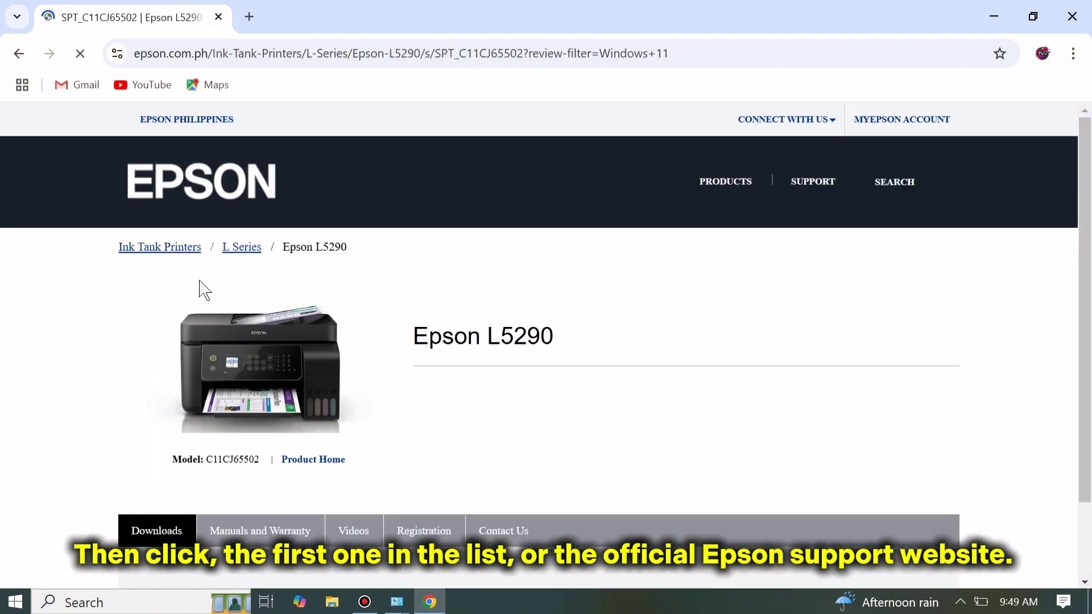
Show the Epson L5290 downloads for Windows 10 64-bit.
drag(1083, 244, 1065, 342)
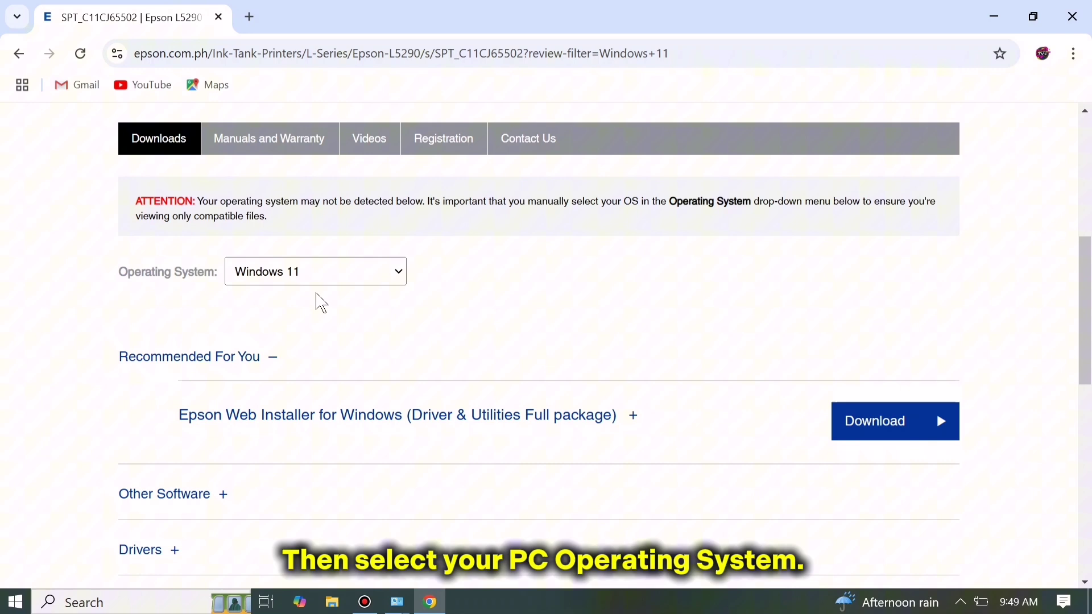
click(351, 277)
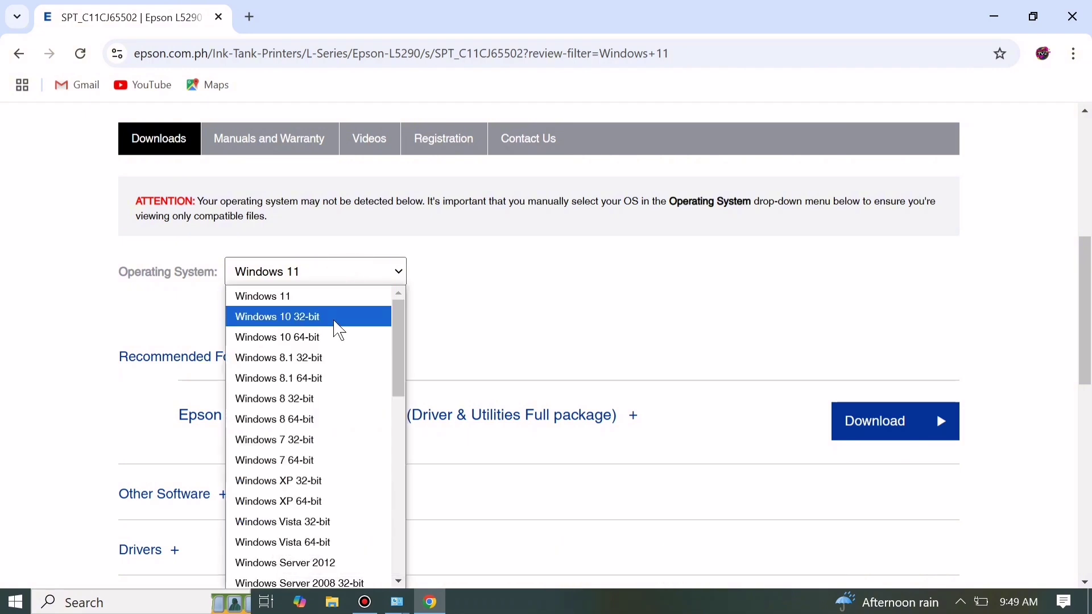
click(334, 338)
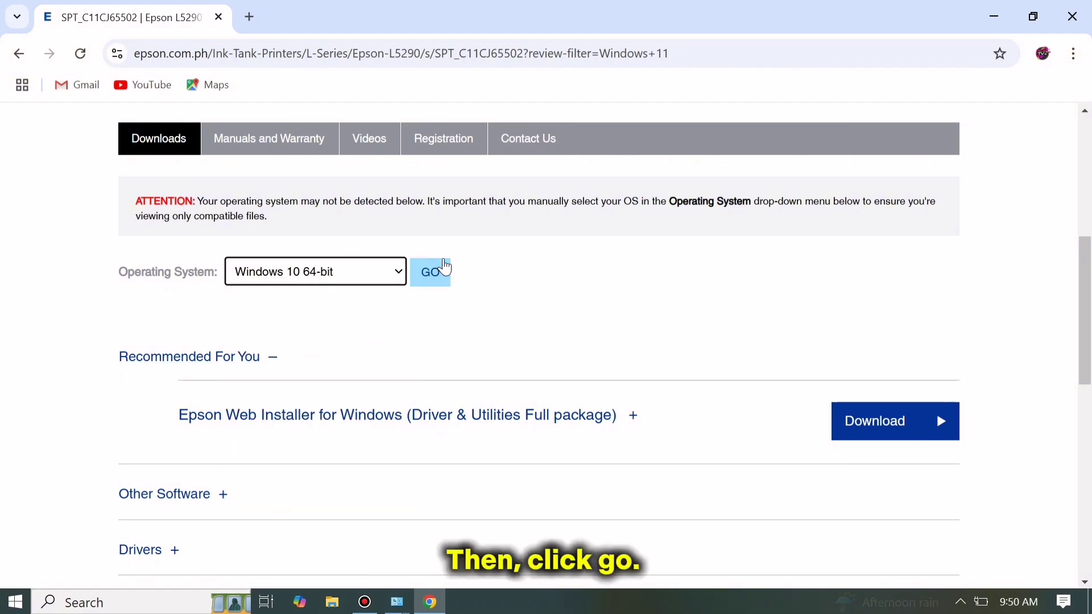
click(433, 285)
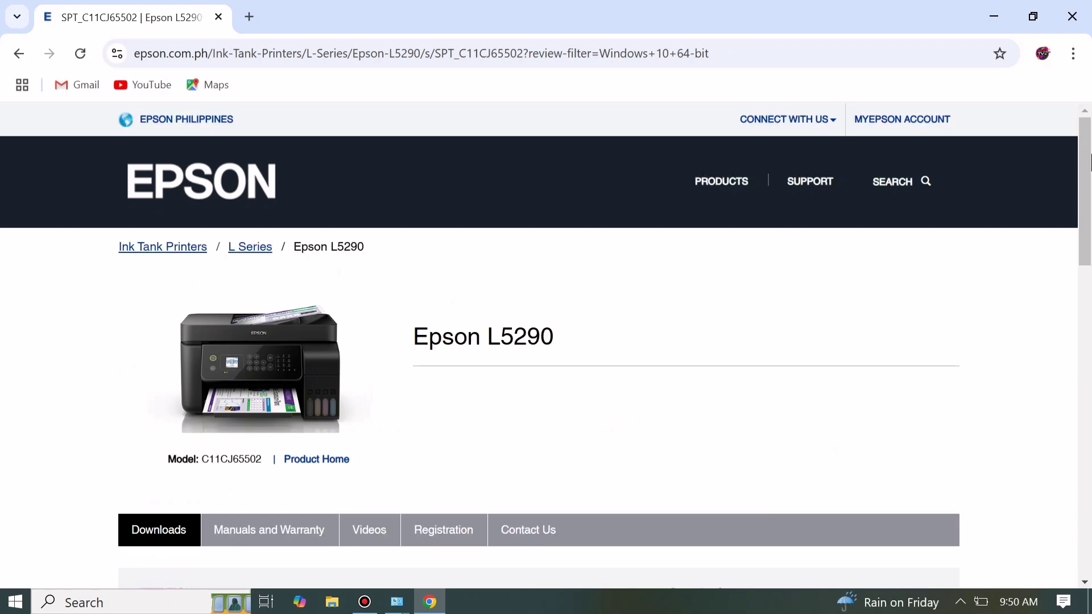
Download the Firmware for Windows package and accept the licence terms.
scroll(1084, 211, down, 2)
drag(1083, 211, 1022, 354)
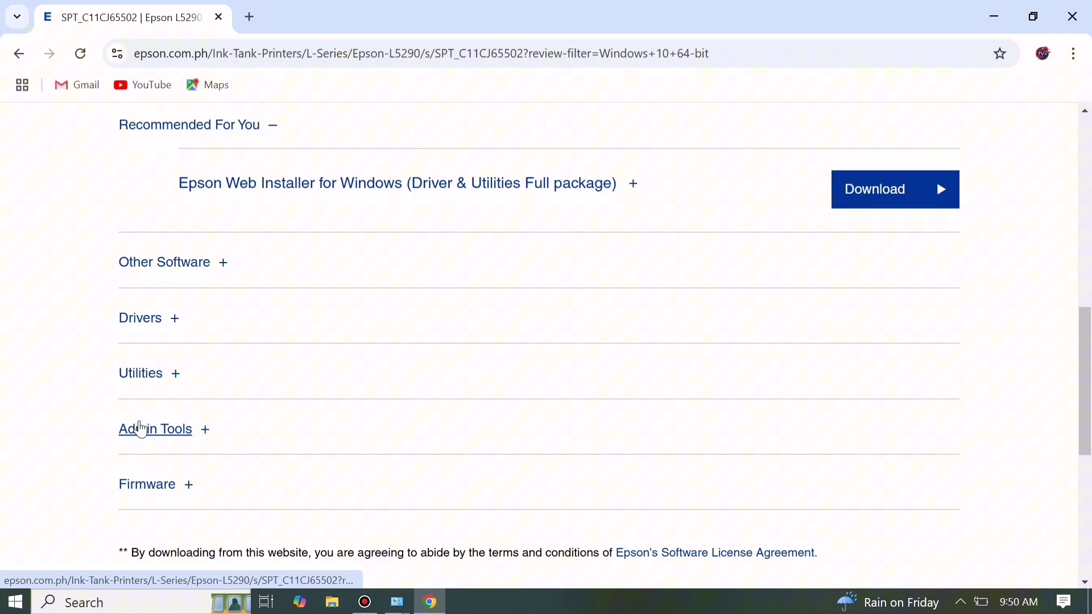
click(153, 488)
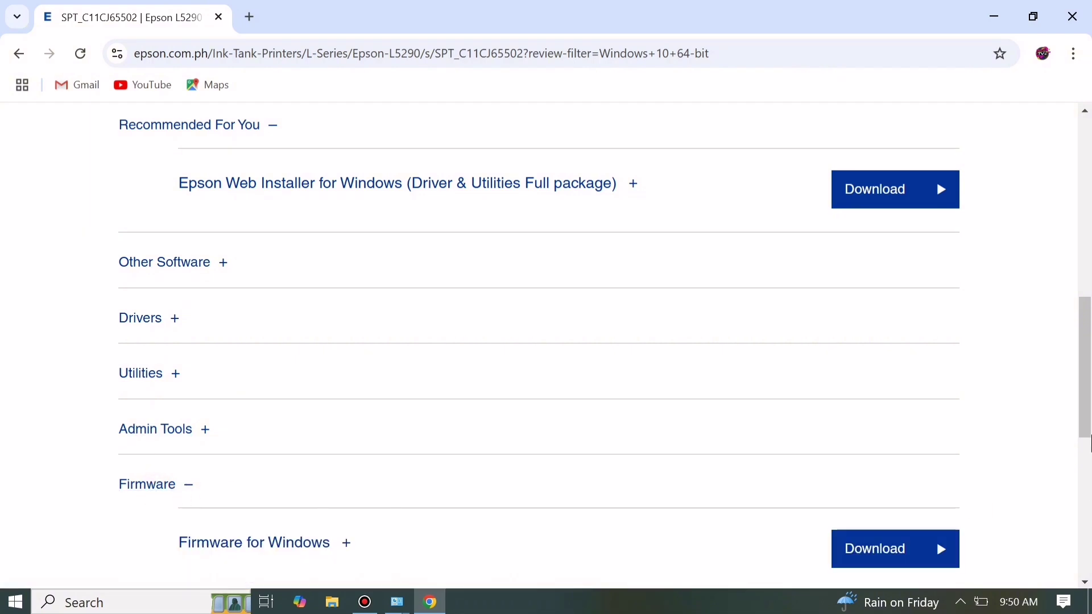
scroll(1080, 421, down, 3)
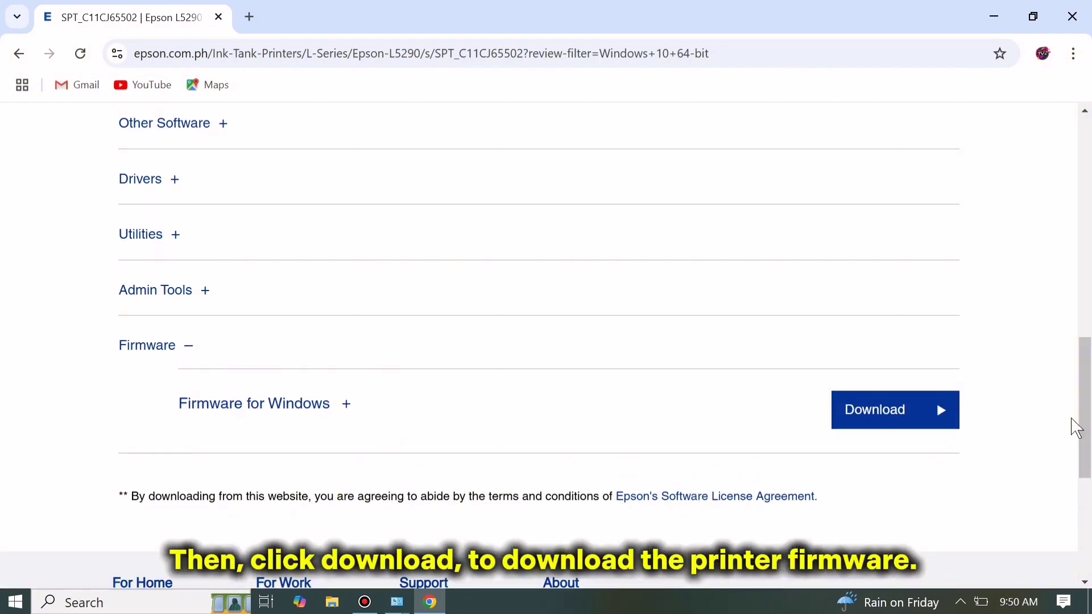
click(862, 414)
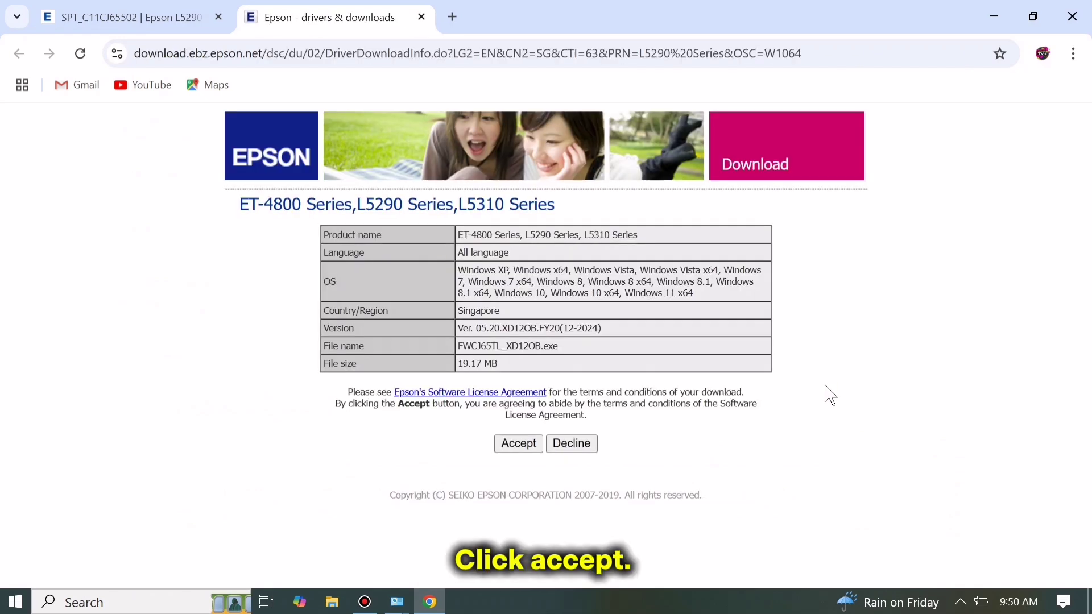
click(533, 448)
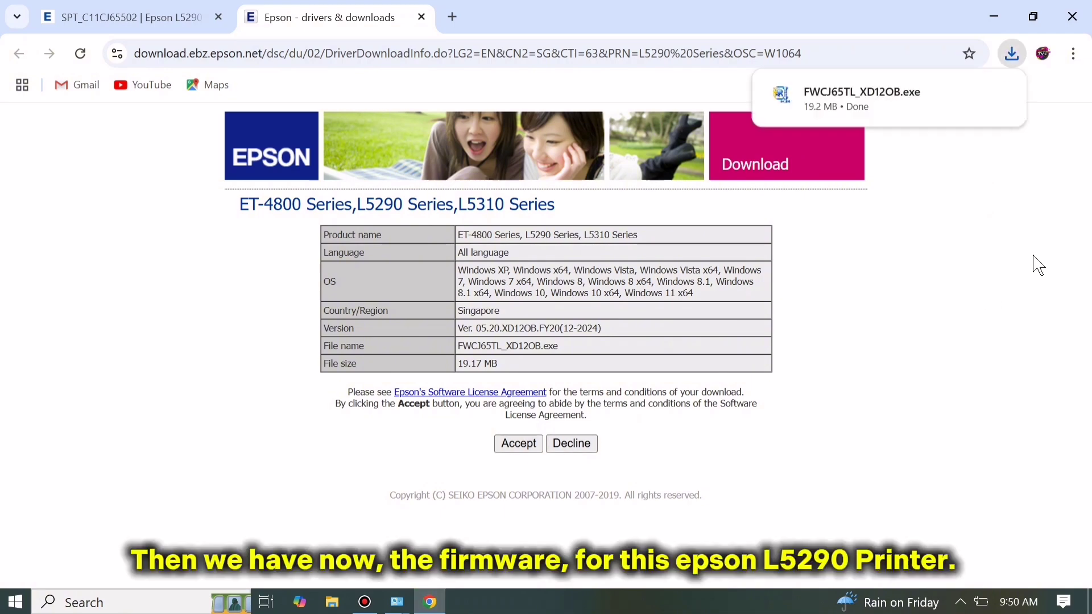
Copy FWCJ65TL_XD12OB.exe from its download folder onto the desktop and close Chrome.
click(968, 95)
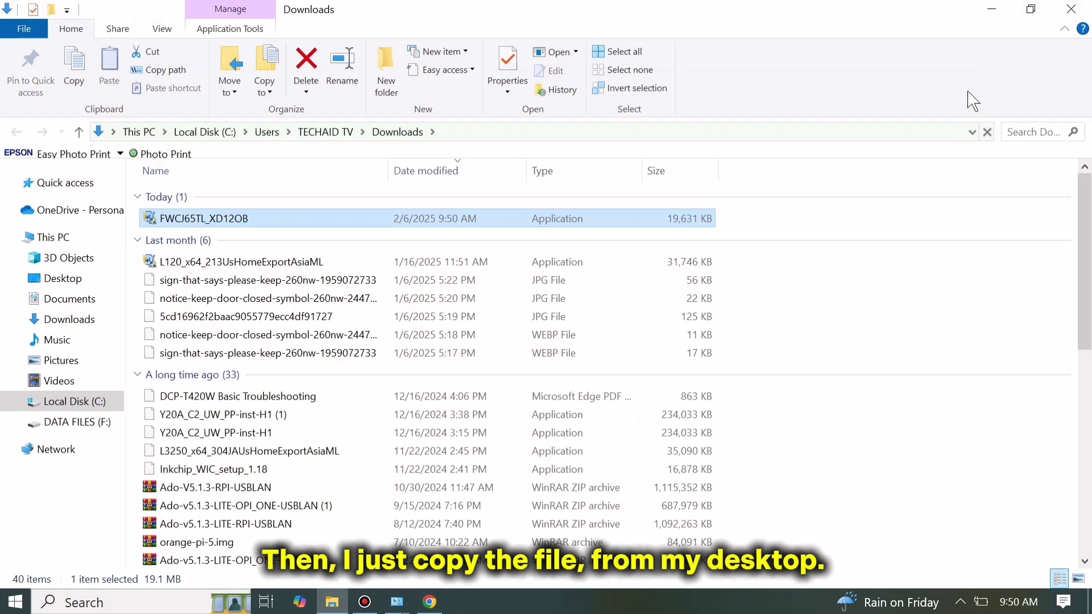
right_click(233, 225)
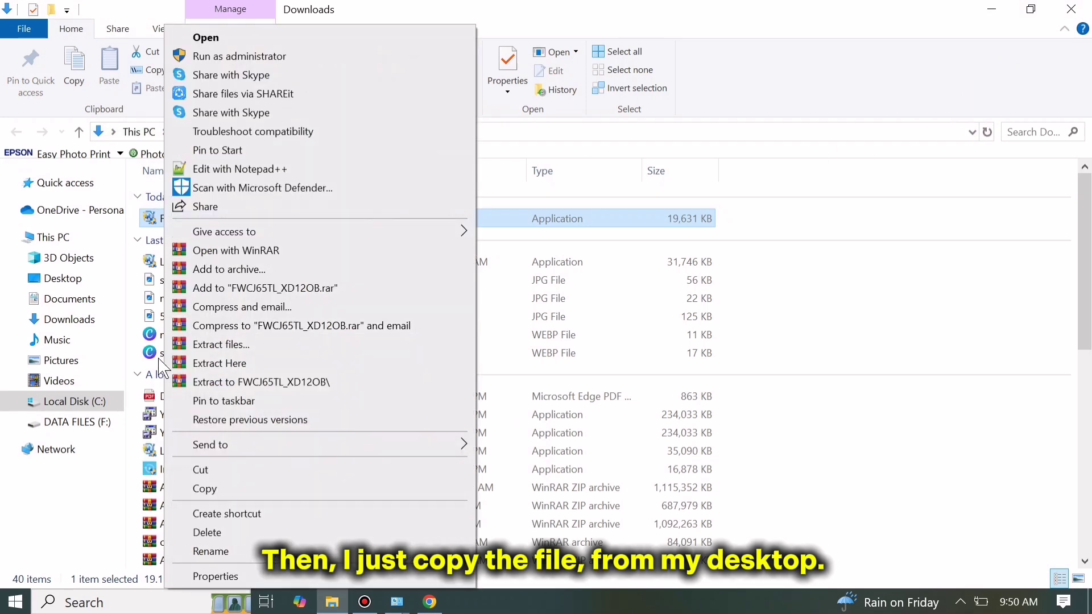
click(196, 489)
click(991, 8)
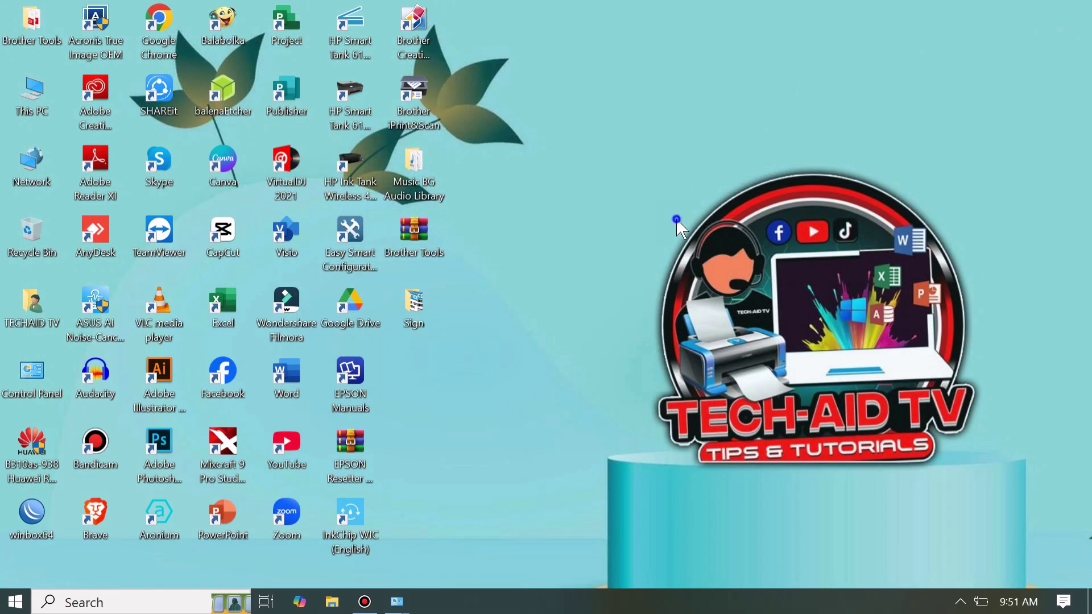
click(1075, 8)
right_click(678, 222)
click(712, 295)
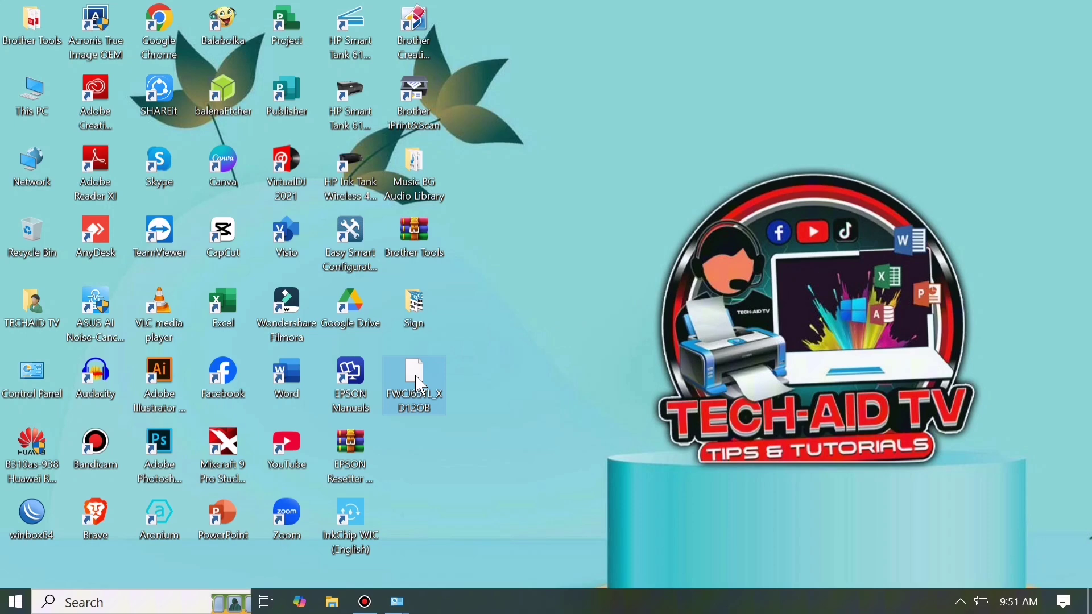
Run the desktop copy of FWCJ65TL_XD12OB.exe to start the Epson Firmware Updater.
click(515, 354)
double_click(421, 362)
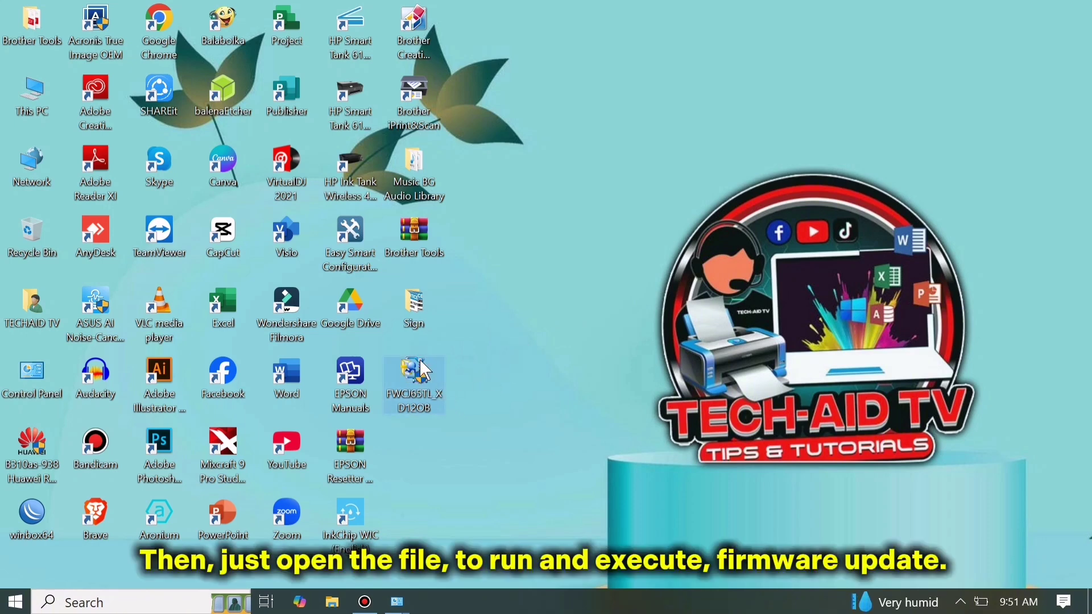
right_click(420, 360)
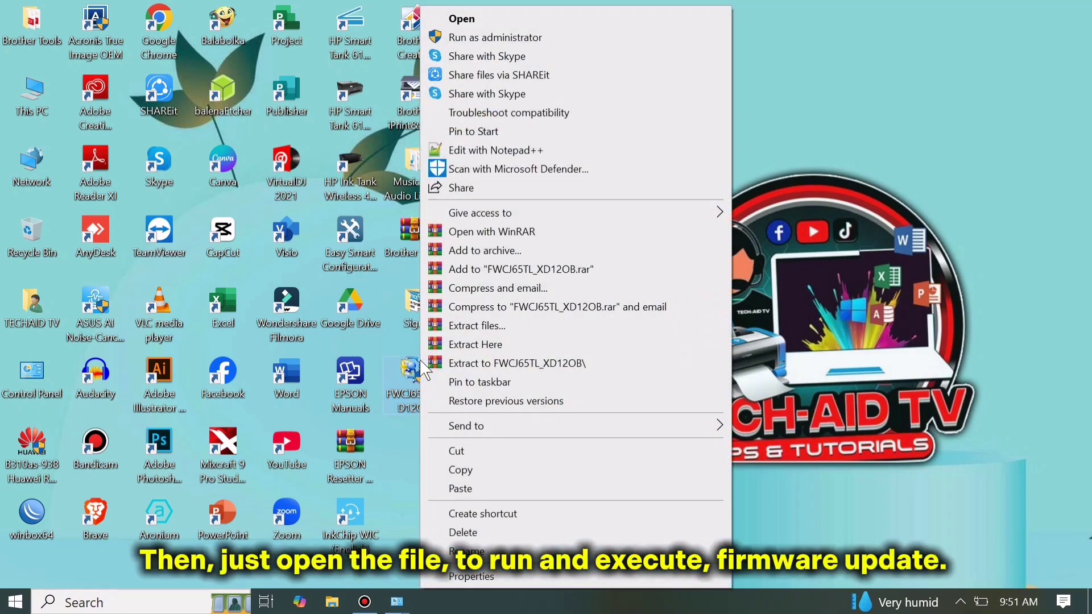
click(512, 19)
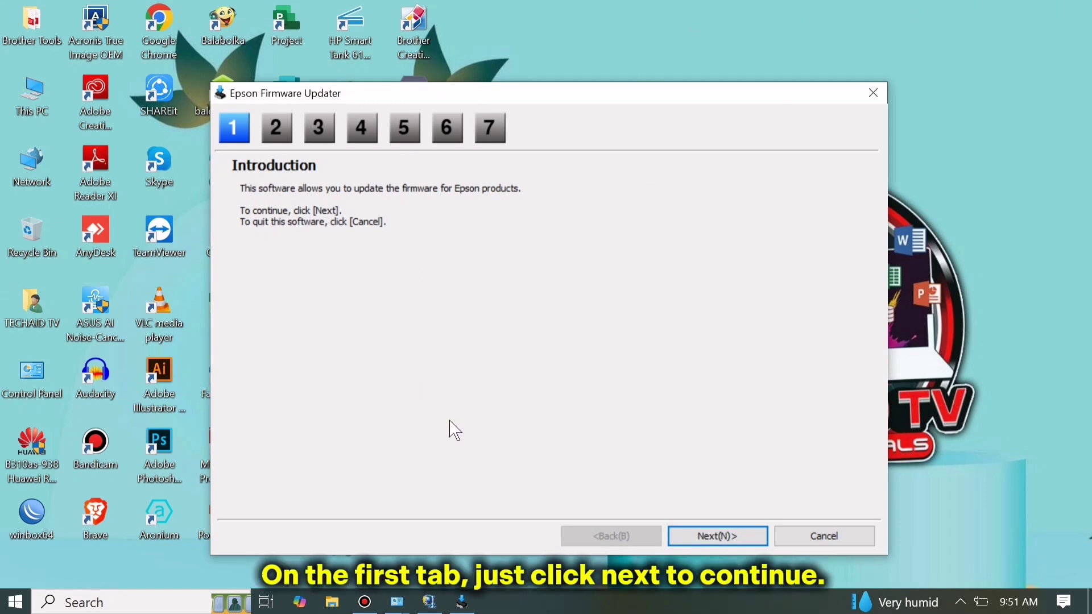
Agree to the software licence and advance to printer selection.
click(734, 536)
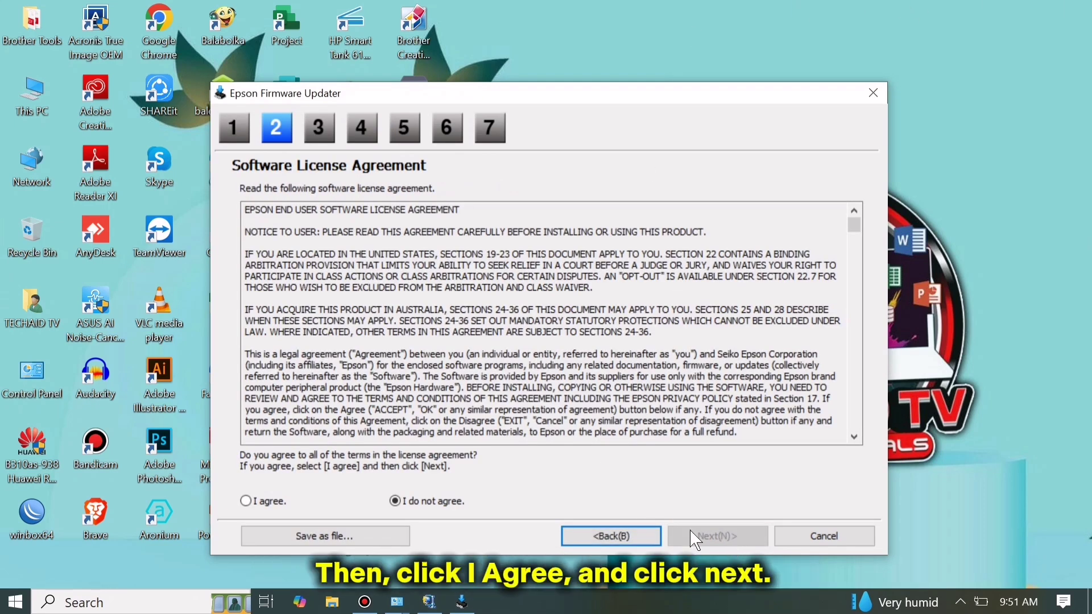
click(280, 510)
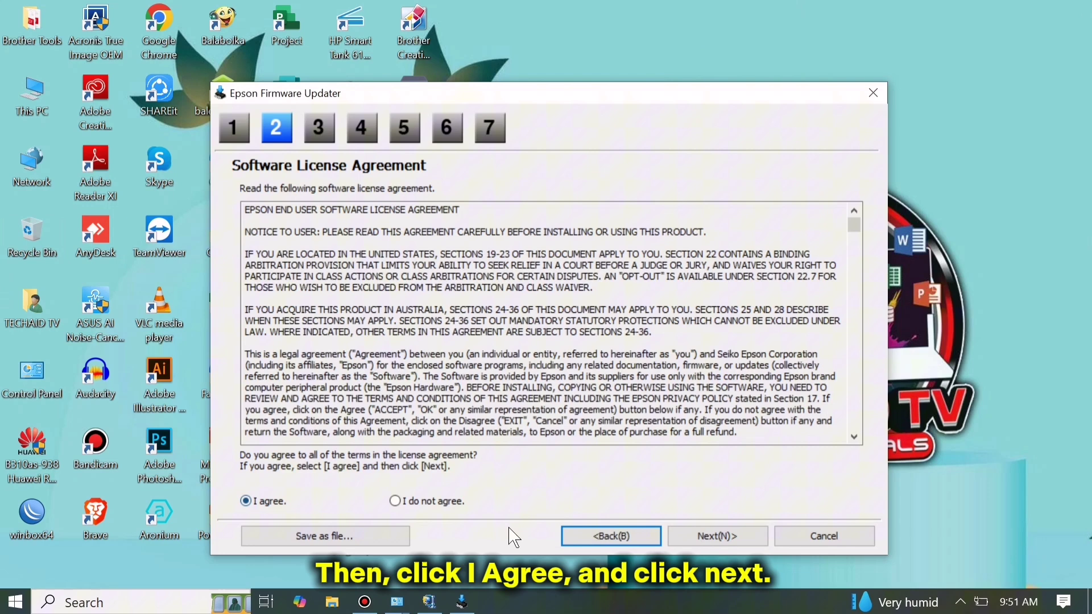
click(741, 538)
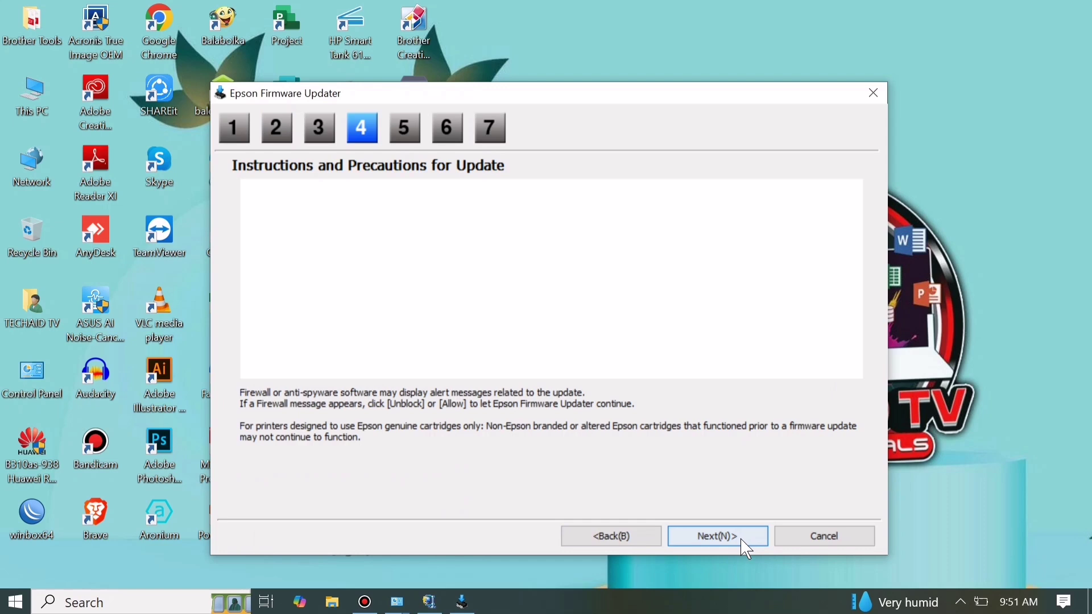
click(742, 538)
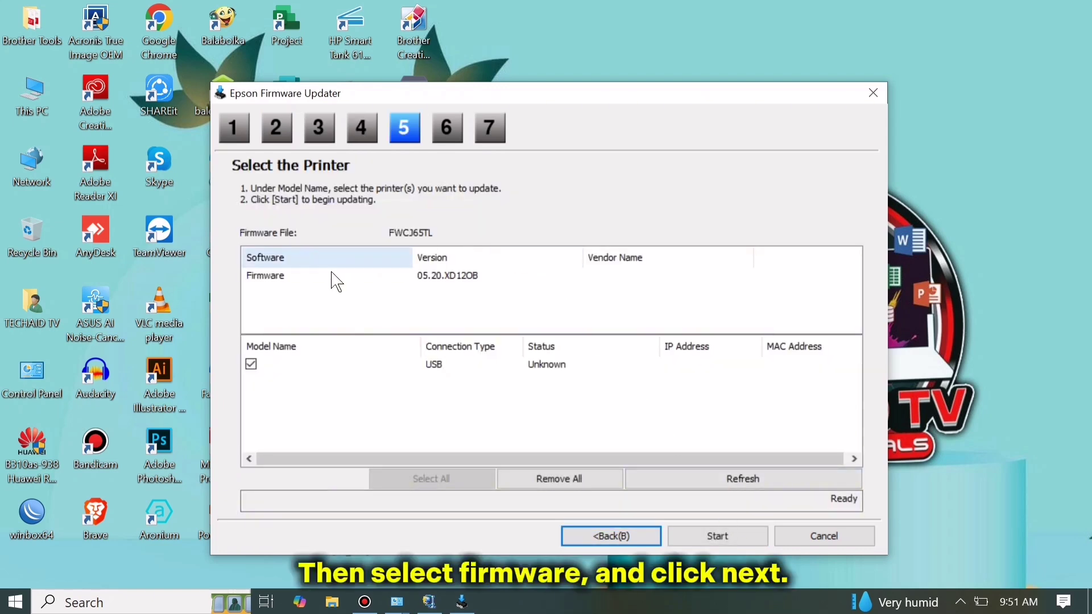
Select the Firmware entry and start the update, confirming to proceed.
click(281, 276)
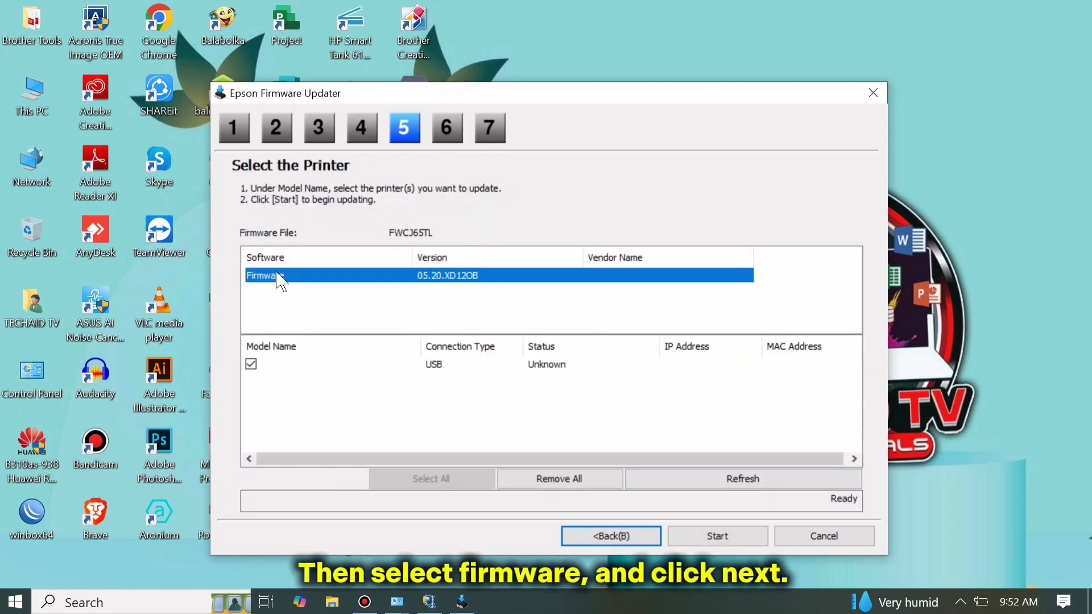
click(706, 537)
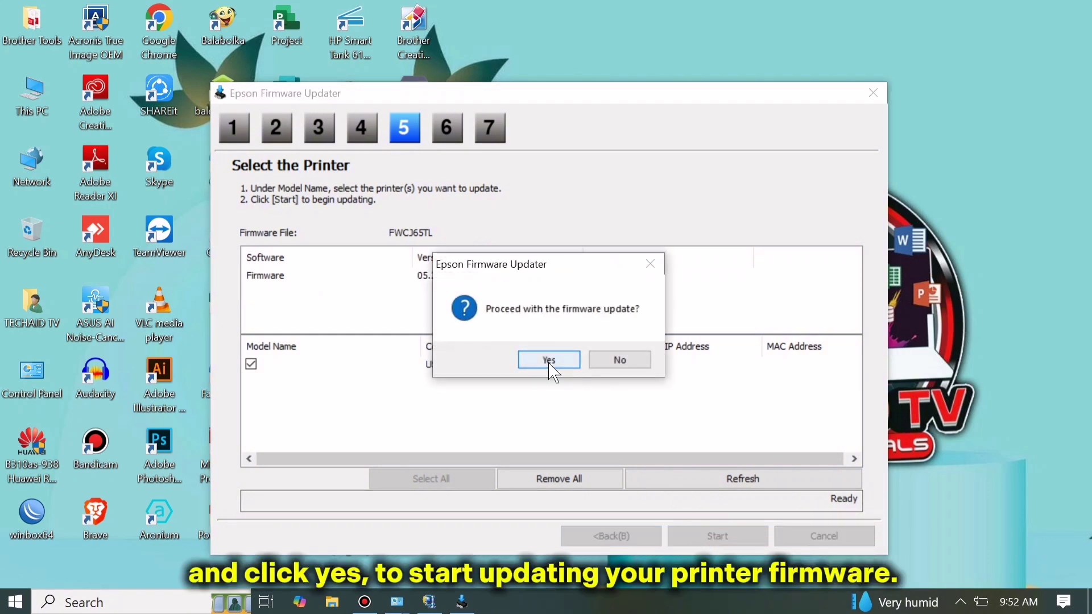
click(549, 361)
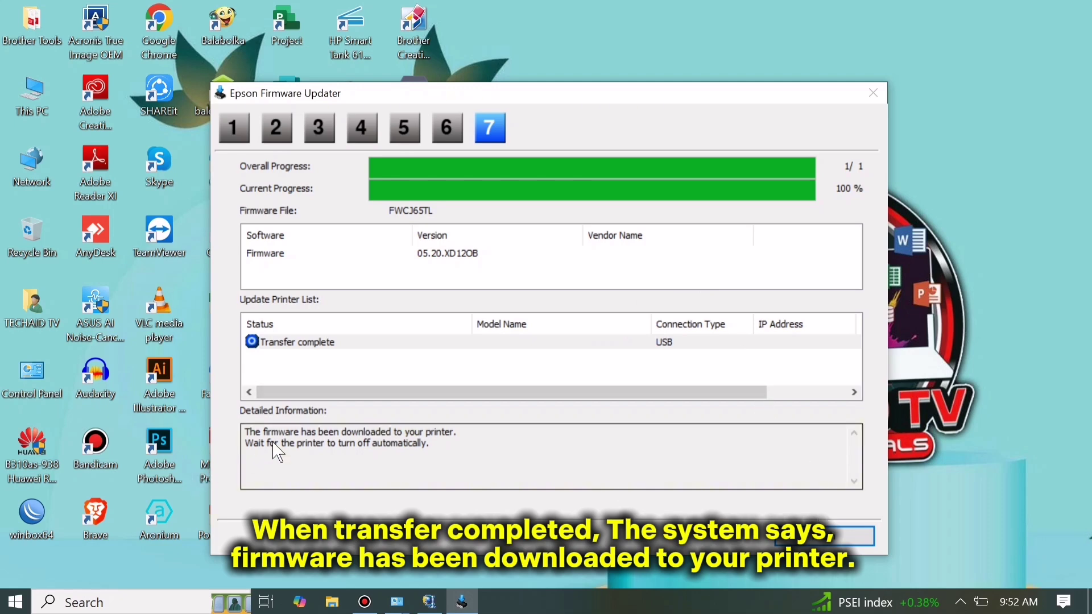
Finish the completed update and let the printer switch to recovery-mode firmware update.
click(834, 535)
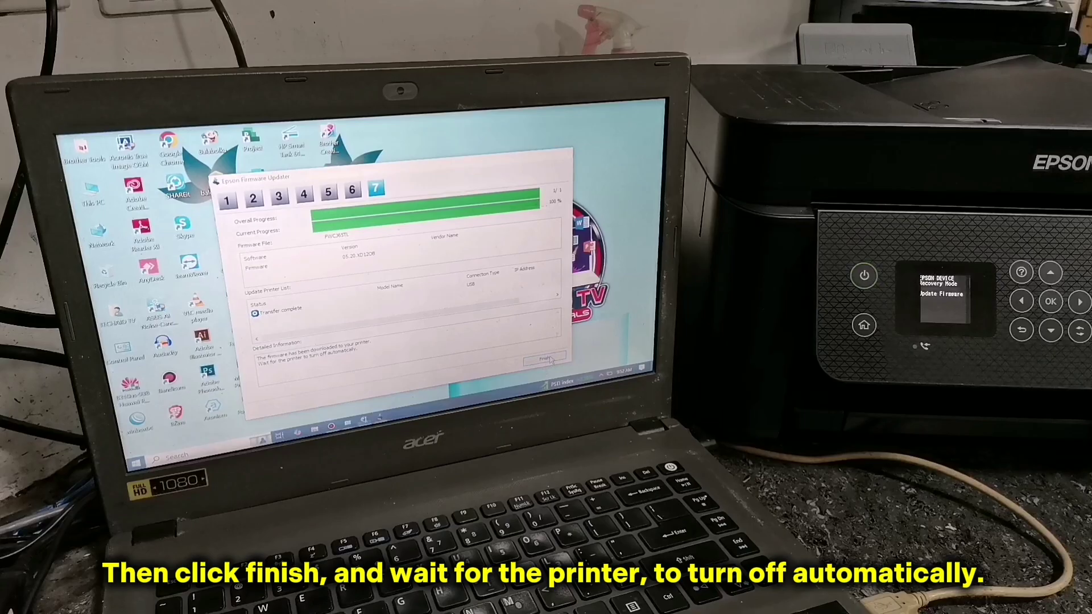